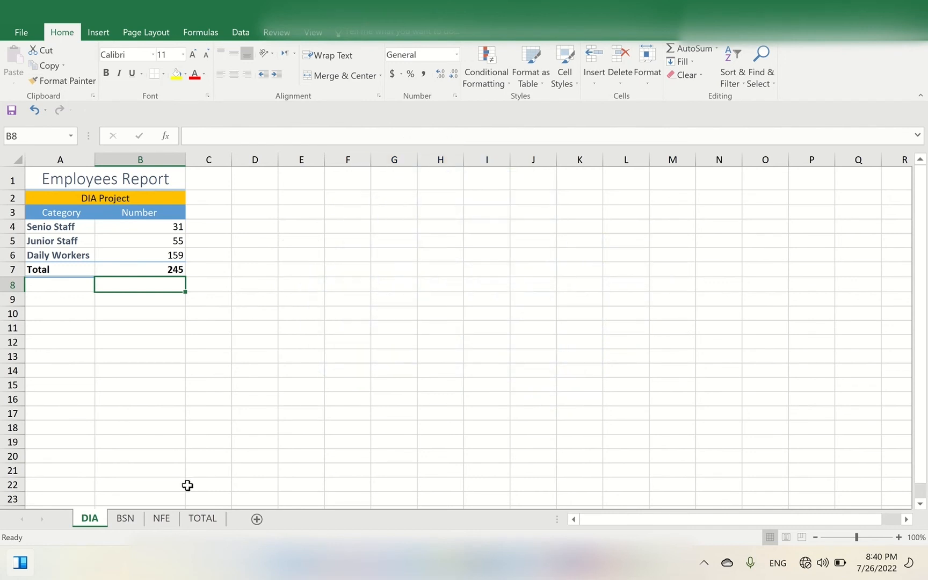
# - Review the employee tables on the TOTAL, DIA, BSN and NFE sheets
pyautogui.click(212, 522)
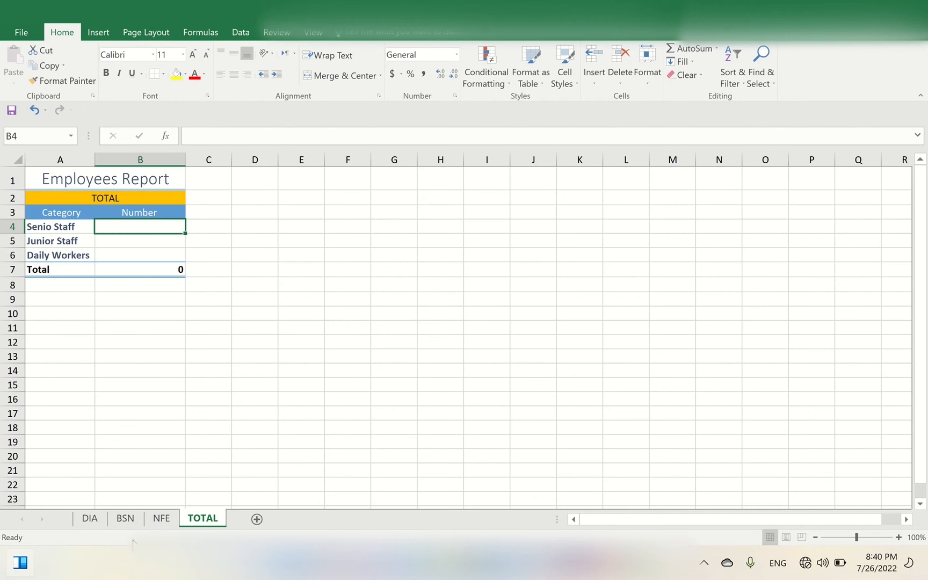
pyautogui.click(98, 519)
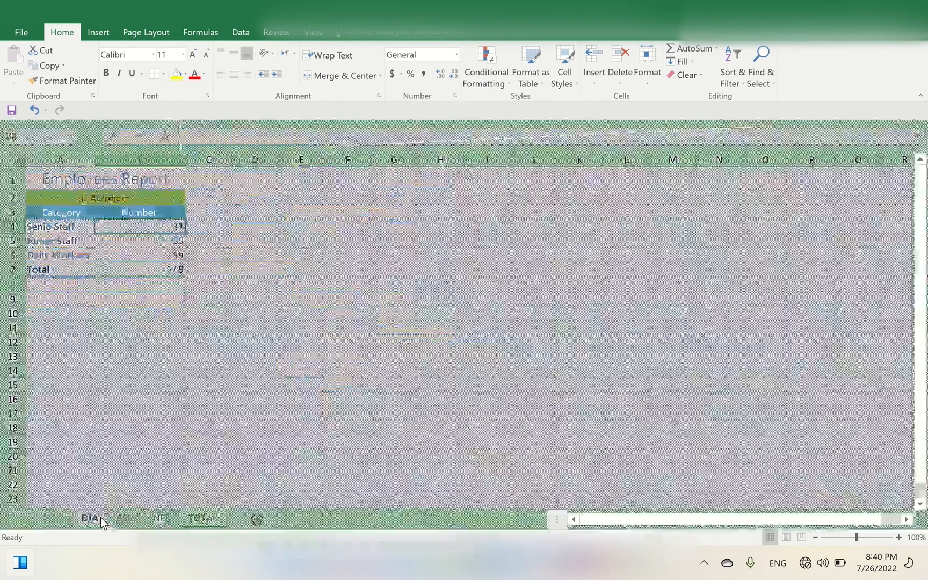
pyautogui.click(126, 520)
pyautogui.click(166, 520)
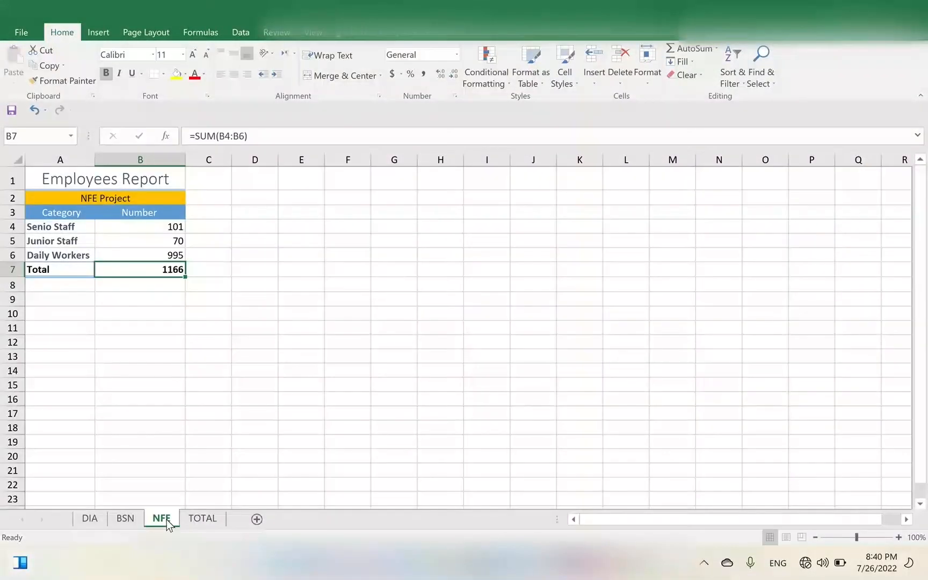
pyautogui.click(91, 522)
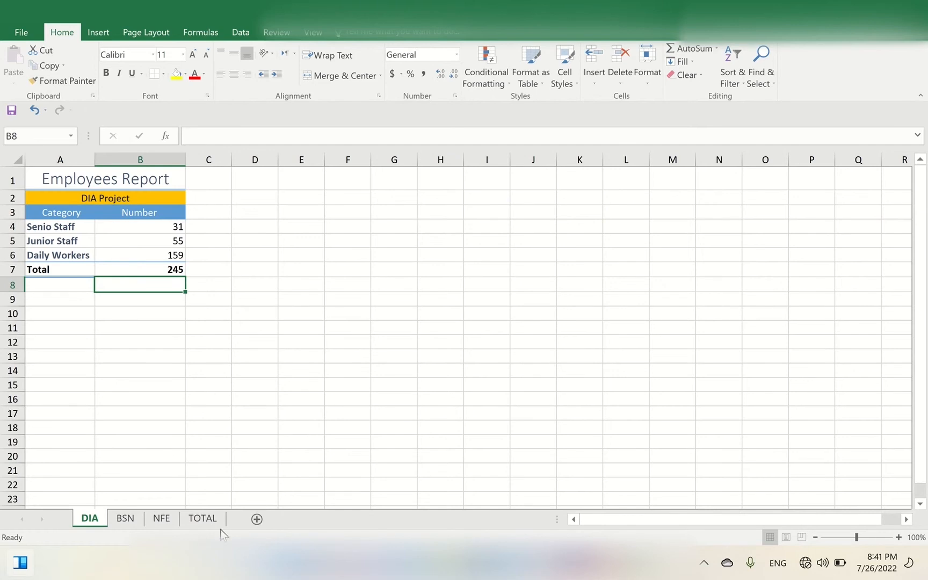
# - On the TOTAL sheet, sum the three projects' senior staff in B4 with the formula =DIA!B4+BSN!B4+NFE!B4
pyautogui.click(208, 519)
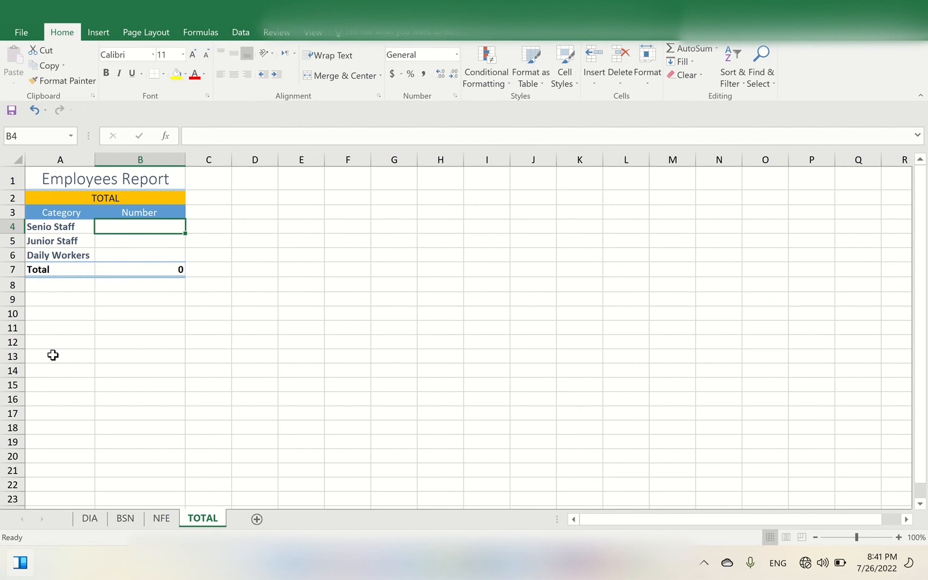
pyautogui.write('=')
pyautogui.click(90, 518)
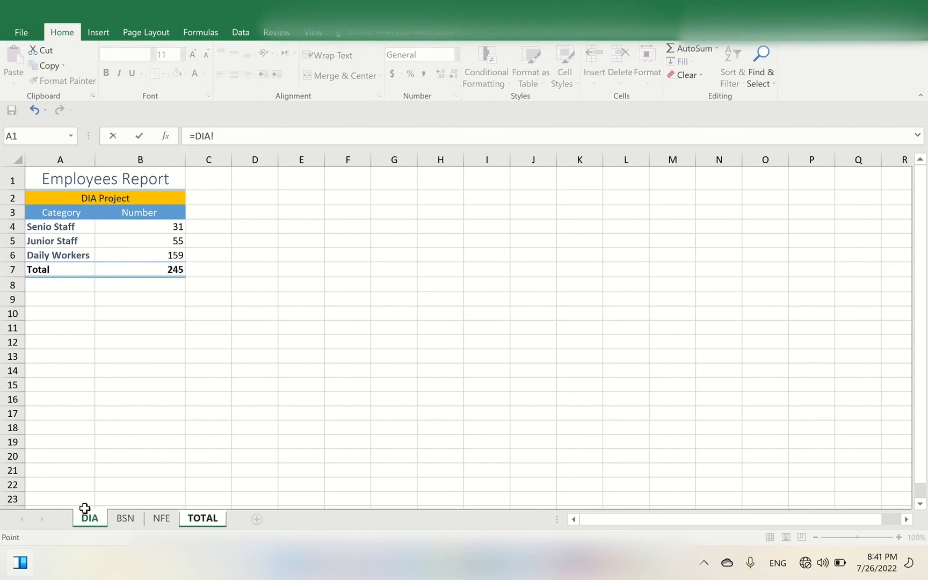
pyautogui.click(164, 226)
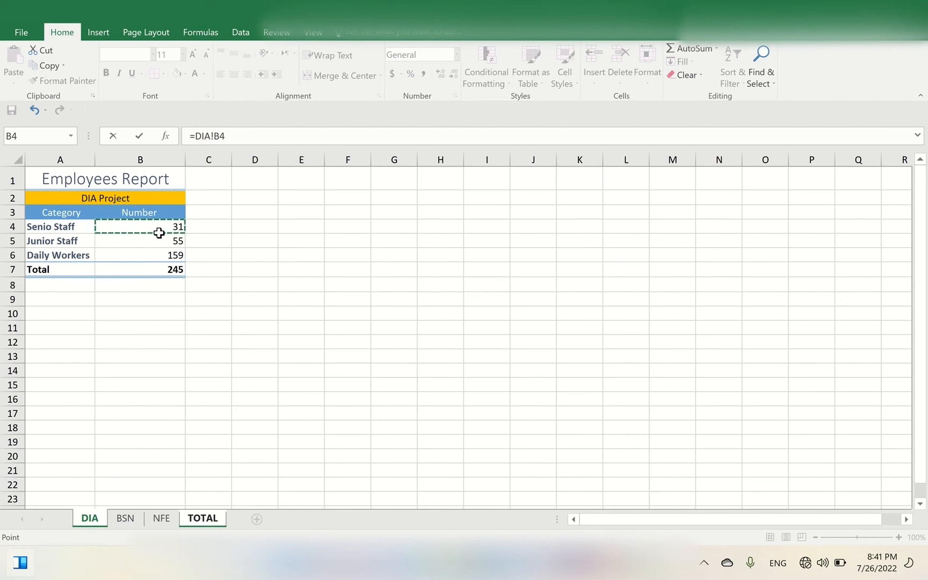
pyautogui.write('=')
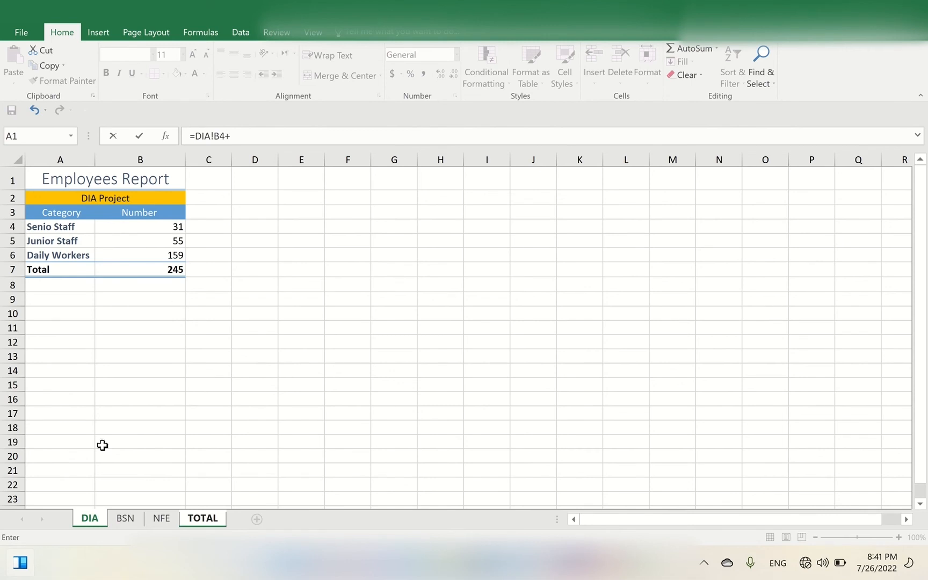
pyautogui.click(119, 517)
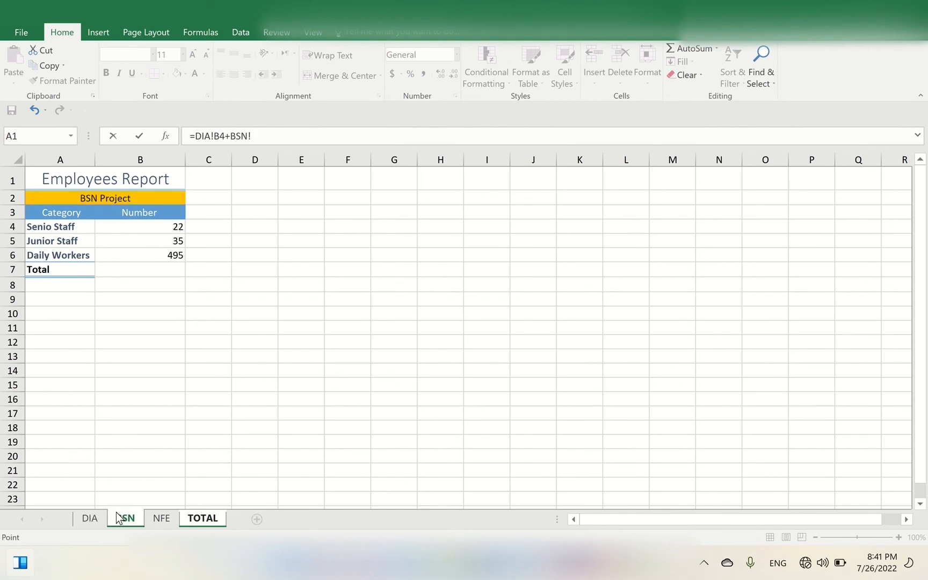
pyautogui.click(164, 229)
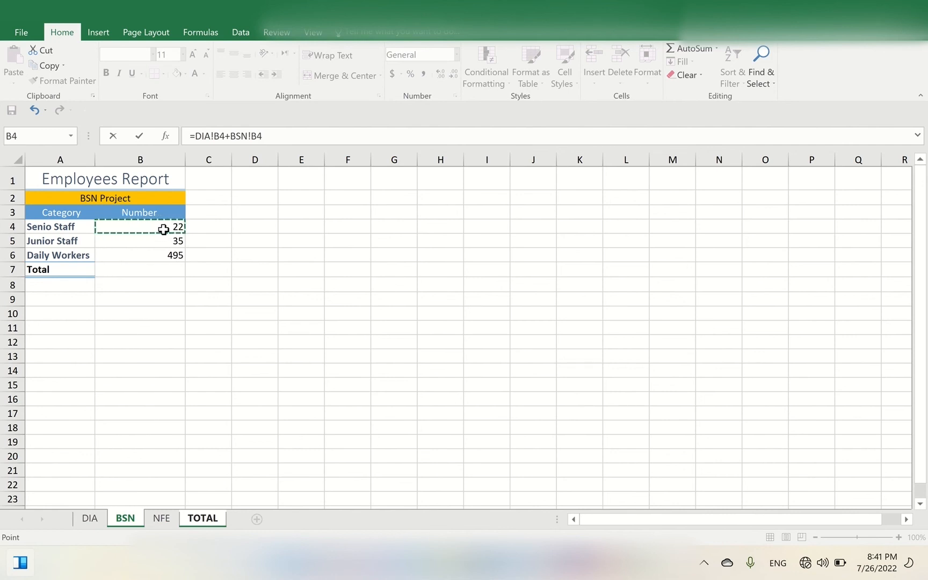
pyautogui.write('+')
pyautogui.click(161, 518)
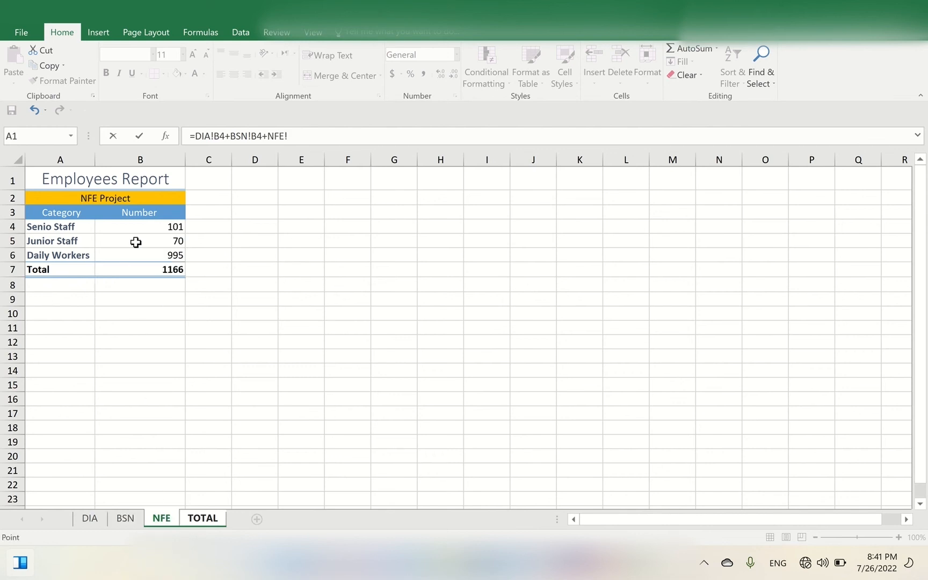
pyautogui.click(150, 231)
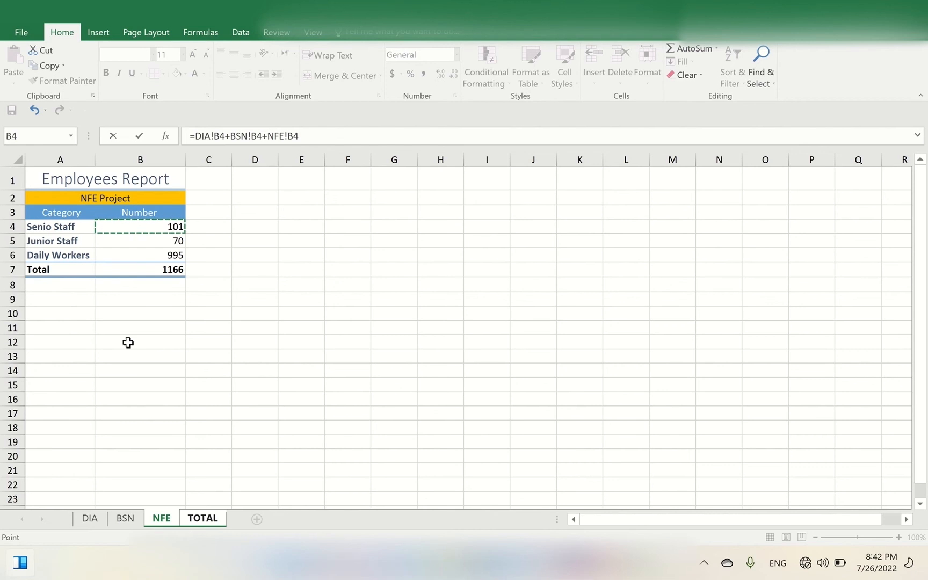
pyautogui.press('Return')
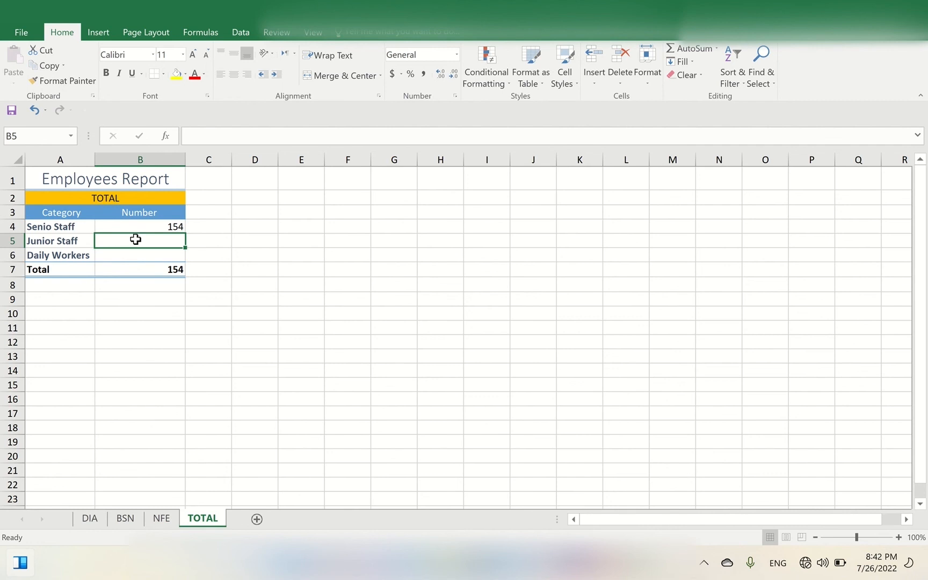
# - Sum the three projects' junior staff in cell B5 of the TOTAL sheet with the formula =DIA!B5+BSN!B5+NFE!B5
pyautogui.write('=')
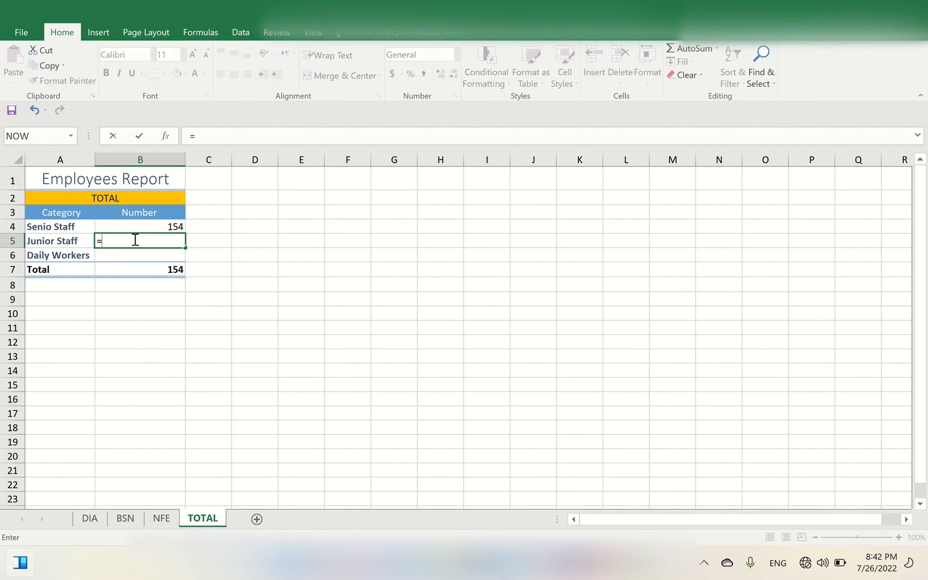
pyautogui.click(96, 519)
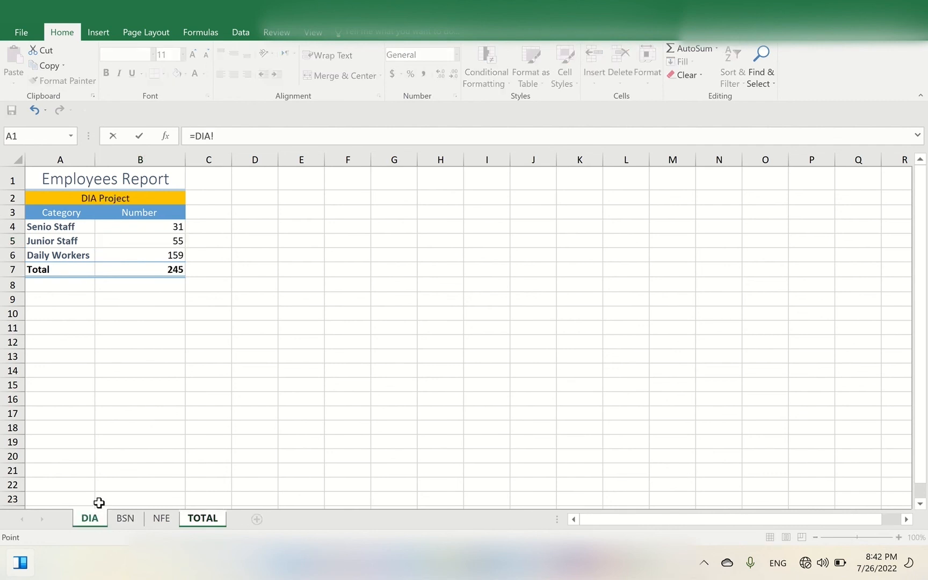
pyautogui.click(125, 240)
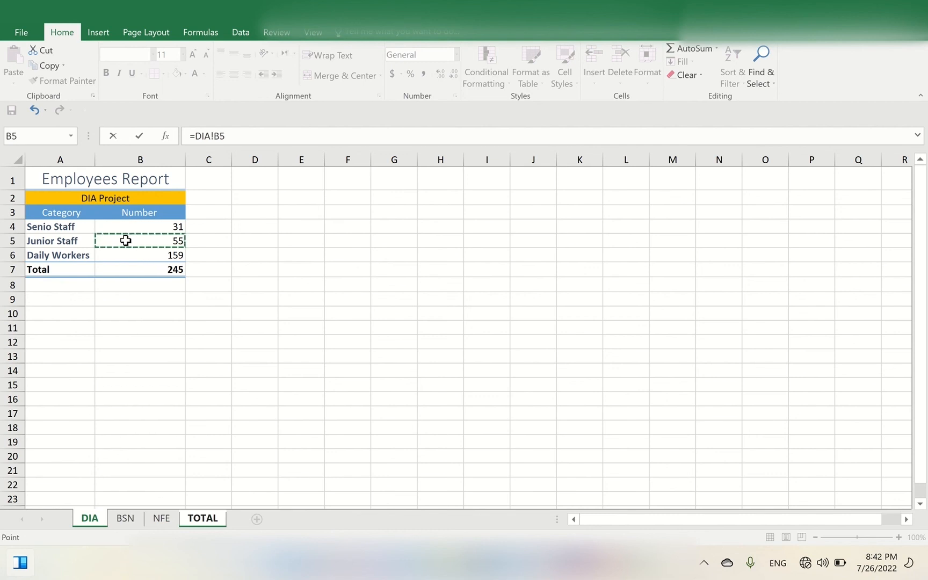
pyautogui.write('+')
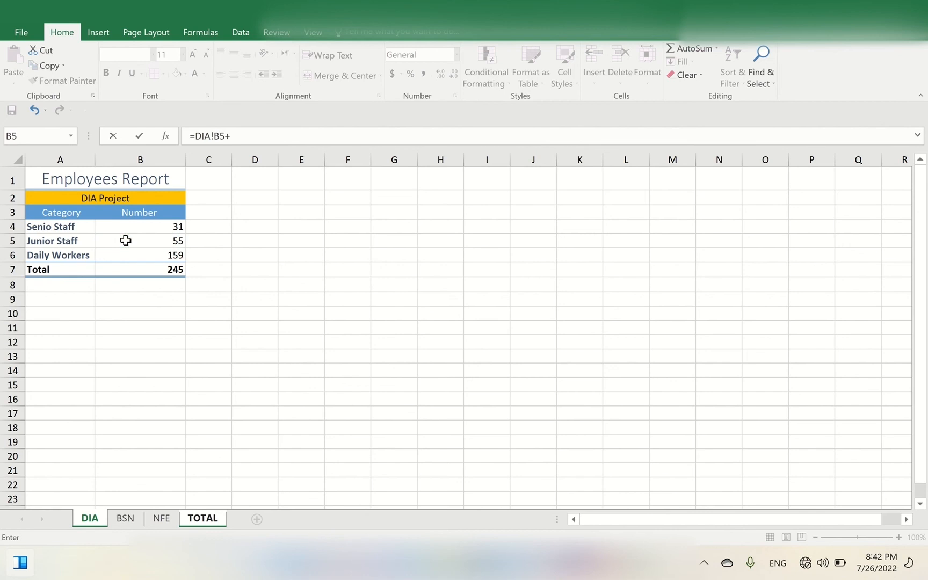
pyautogui.click(135, 526)
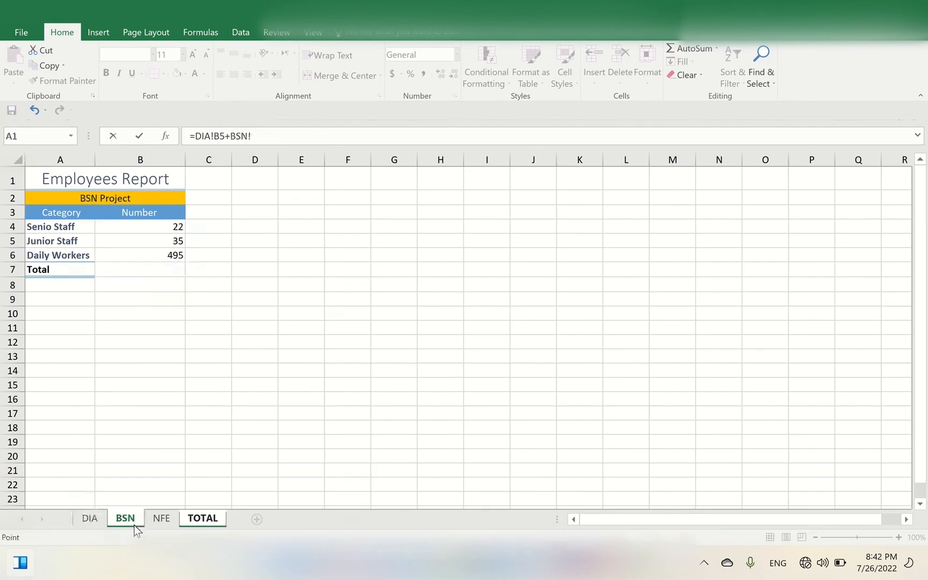
pyautogui.click(145, 239)
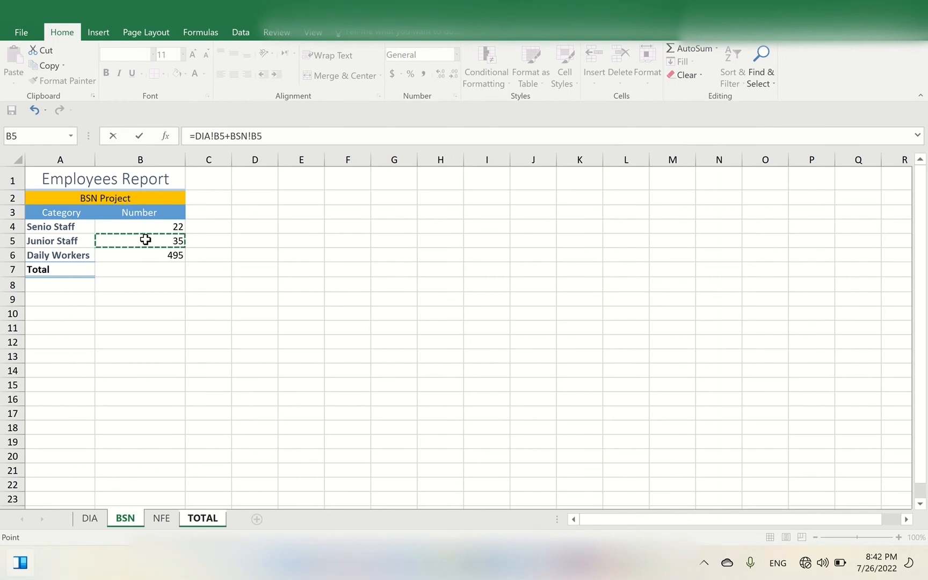
pyautogui.write('+')
pyautogui.click(162, 519)
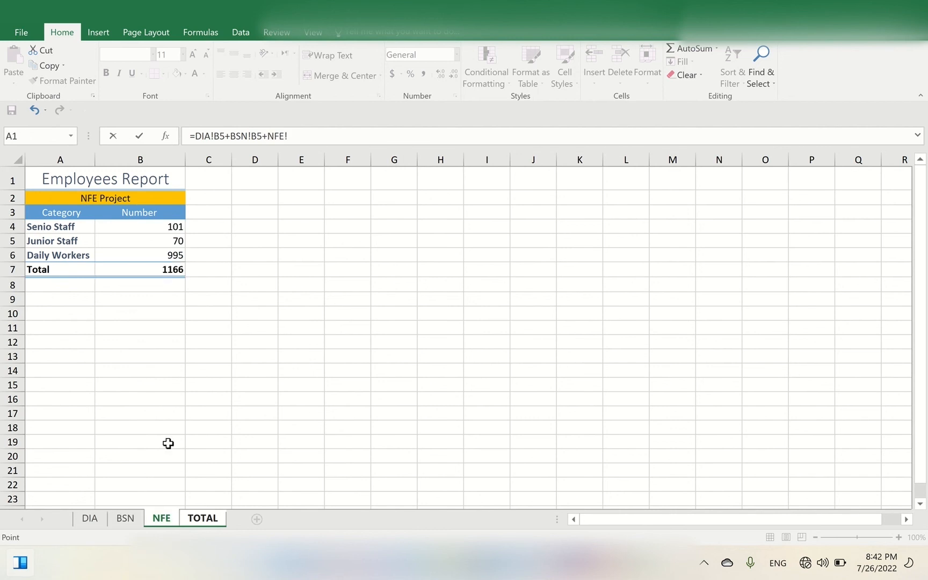
pyautogui.click(161, 240)
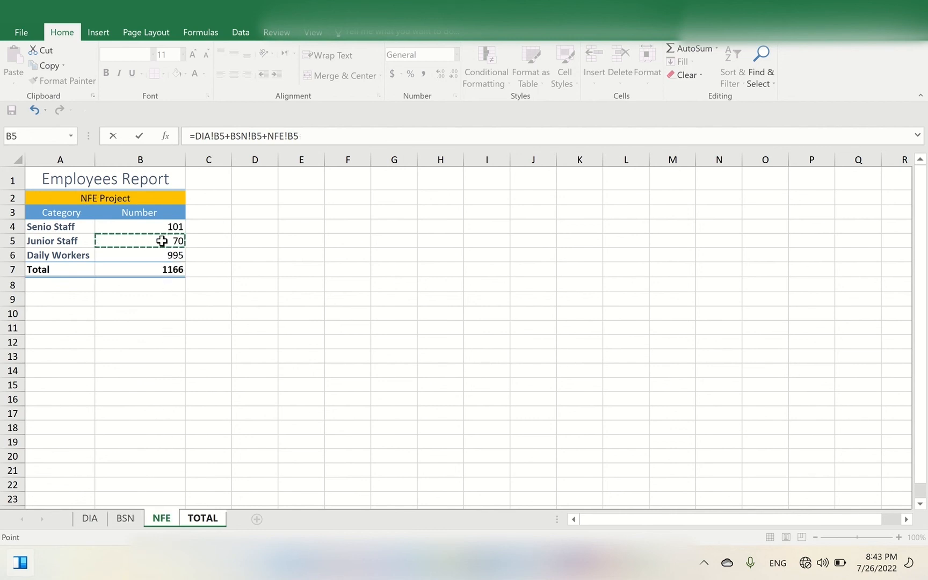
pyautogui.press('Return')
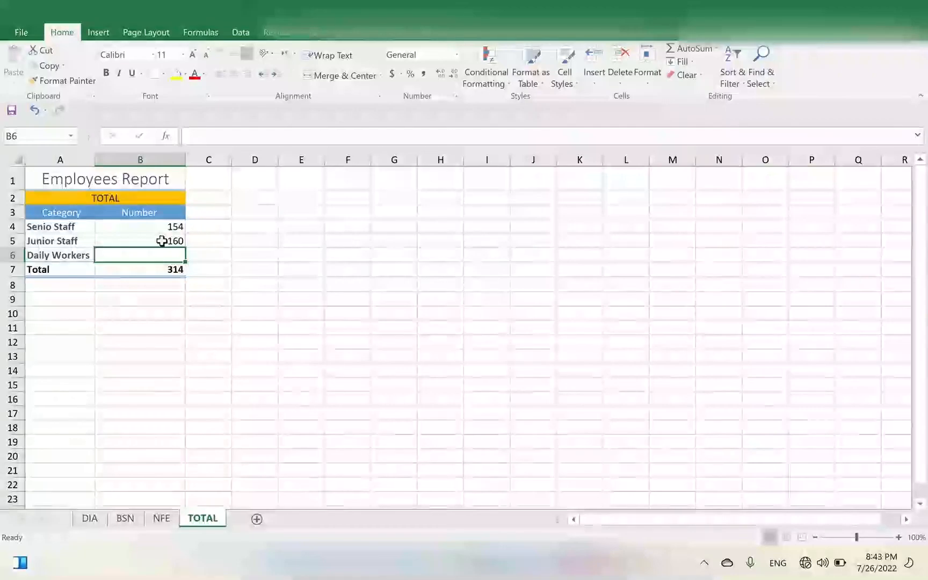
pyautogui.click(161, 240)
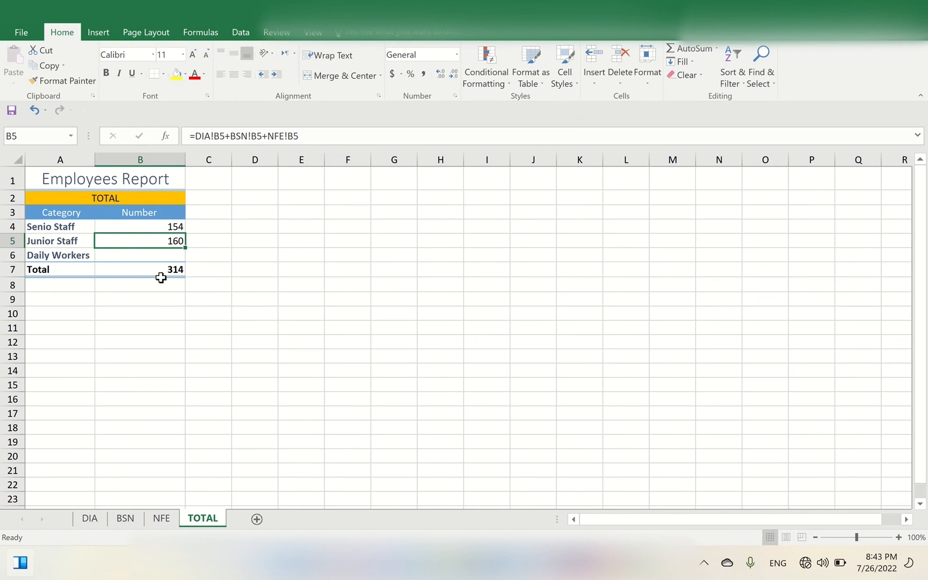
# - Sum the three projects' daily workers in cell B6 of the TOTAL sheet with the formula =DIA!B6+BSN!B6+NFE!B6
pyautogui.click(156, 258)
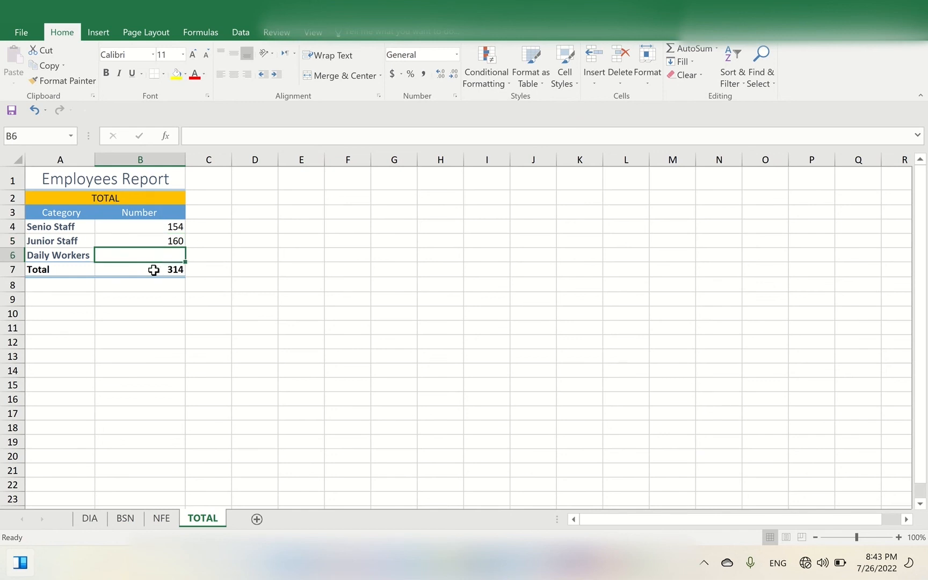
pyautogui.write('=')
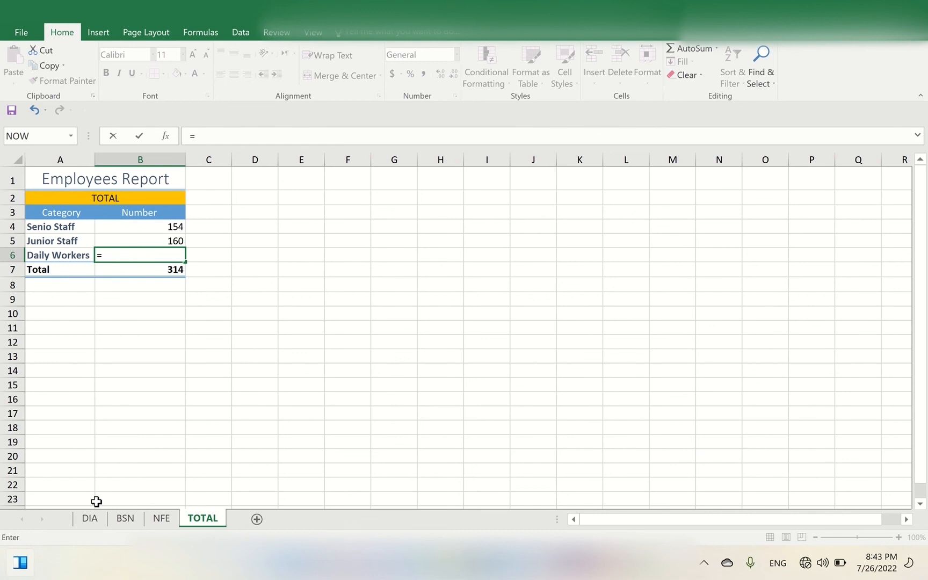
pyautogui.click(99, 520)
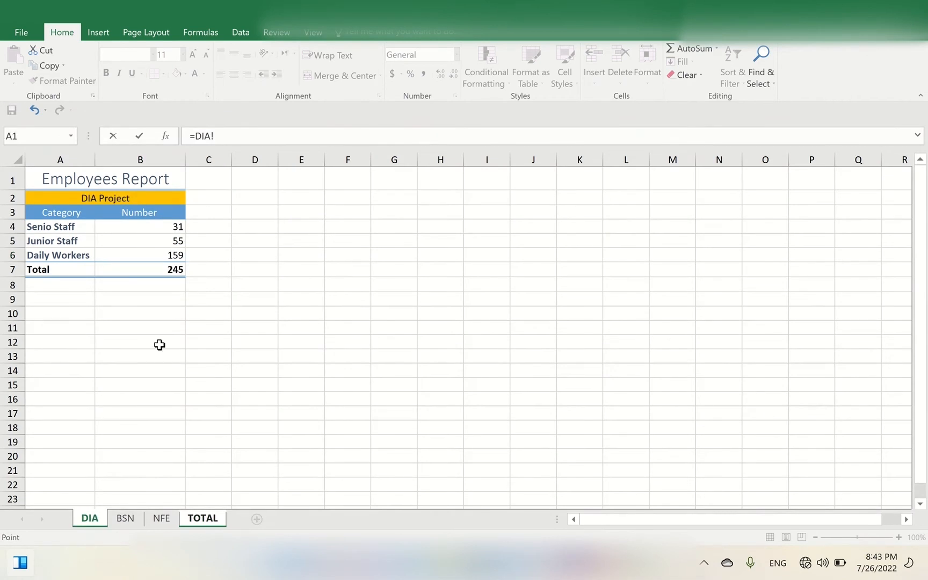
pyautogui.click(153, 256)
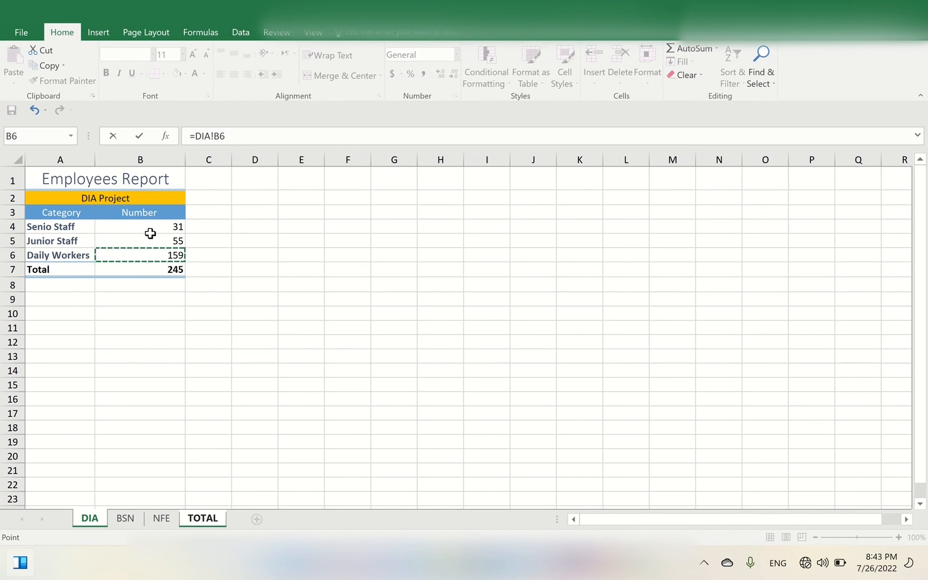
pyautogui.write('+')
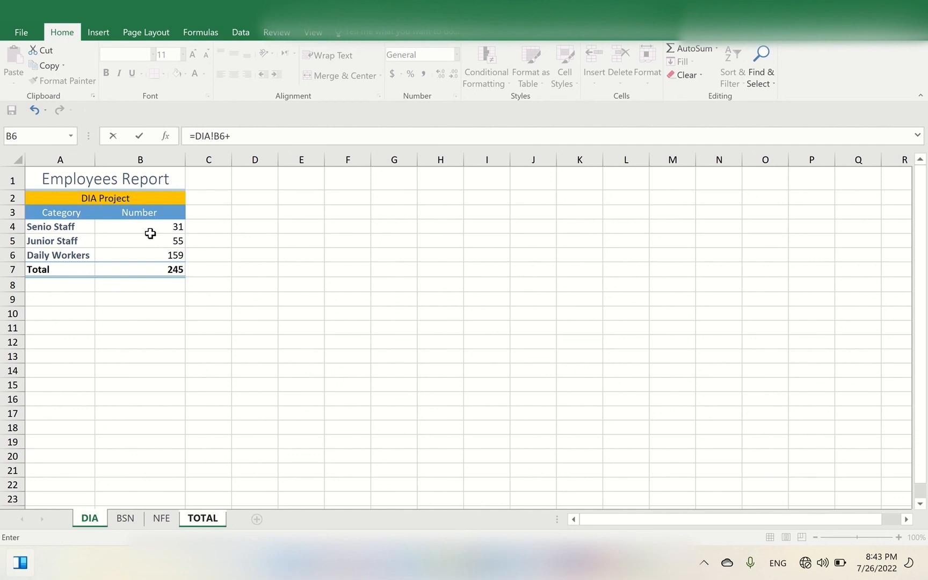
pyautogui.click(126, 519)
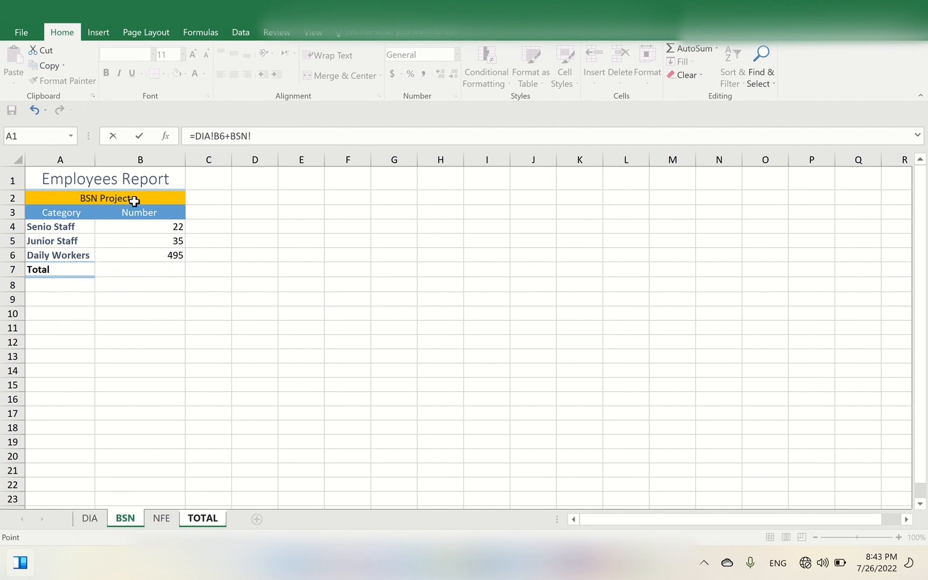
pyautogui.click(151, 258)
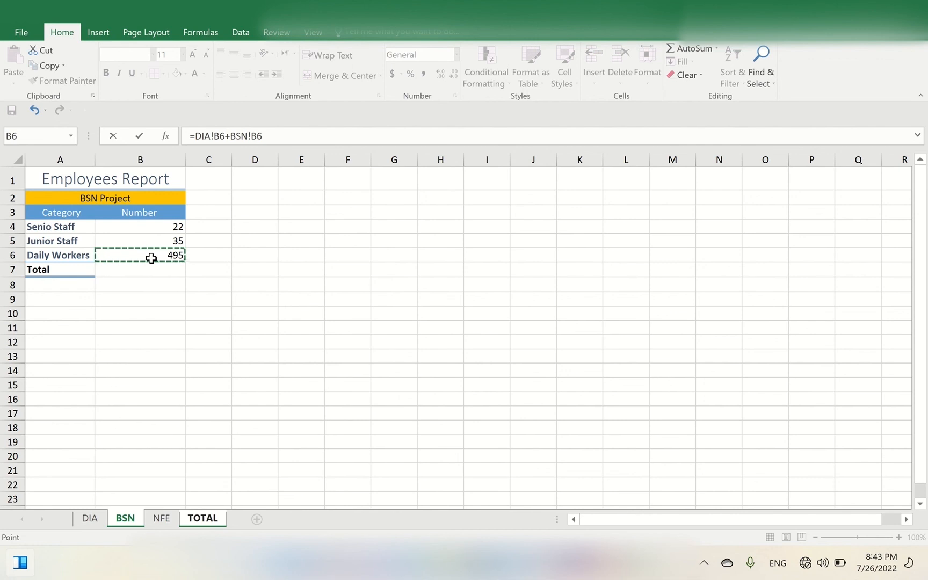
pyautogui.write('+')
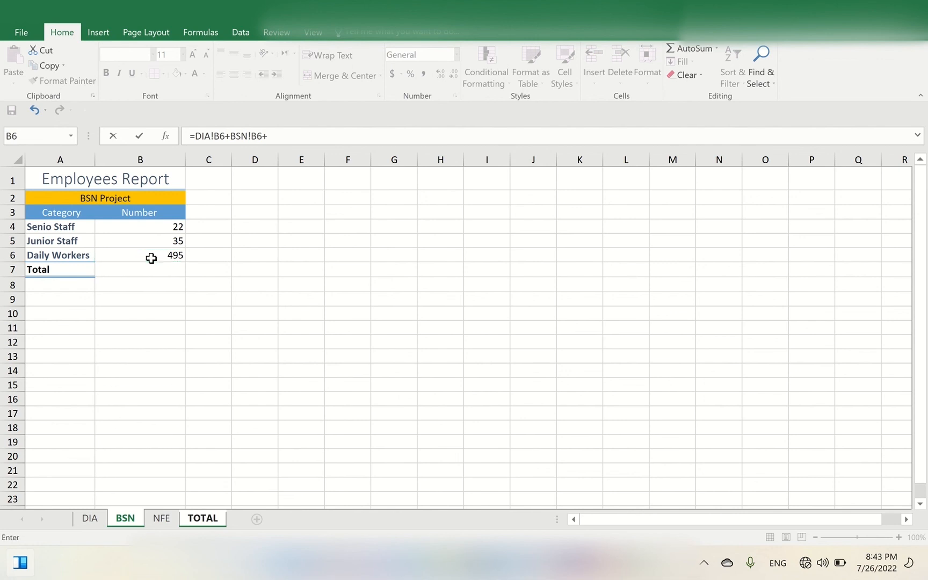
pyautogui.click(161, 517)
pyautogui.click(155, 257)
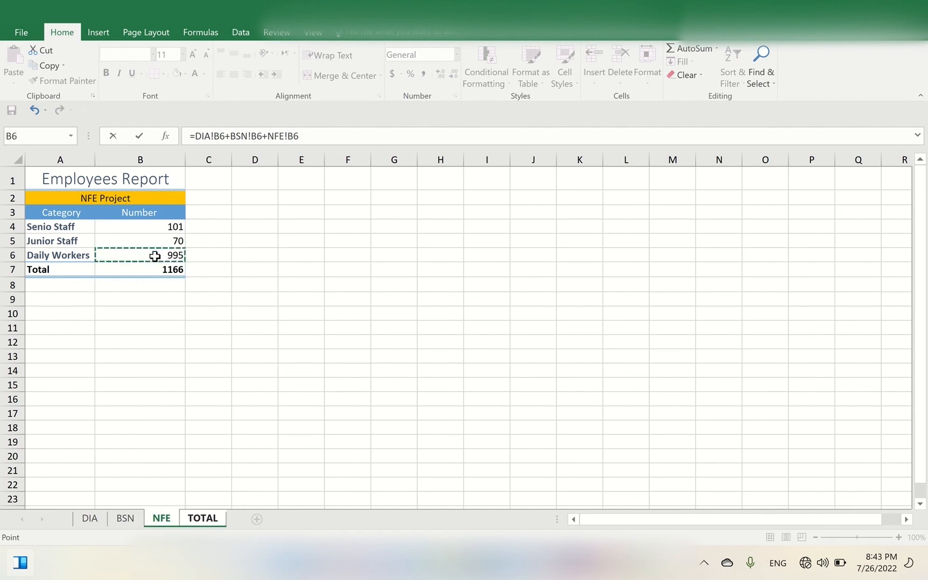
pyautogui.press('Return')
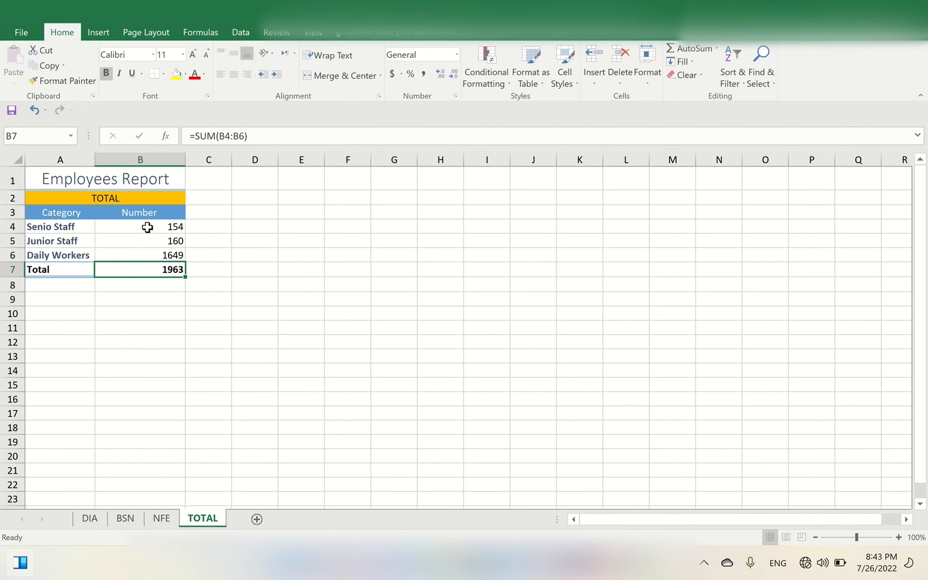
# - Check the senior staff formula in B4 of the TOTAL sheet against the source figures on the DIA, BSN and NFE sheets
pyautogui.click(131, 229)
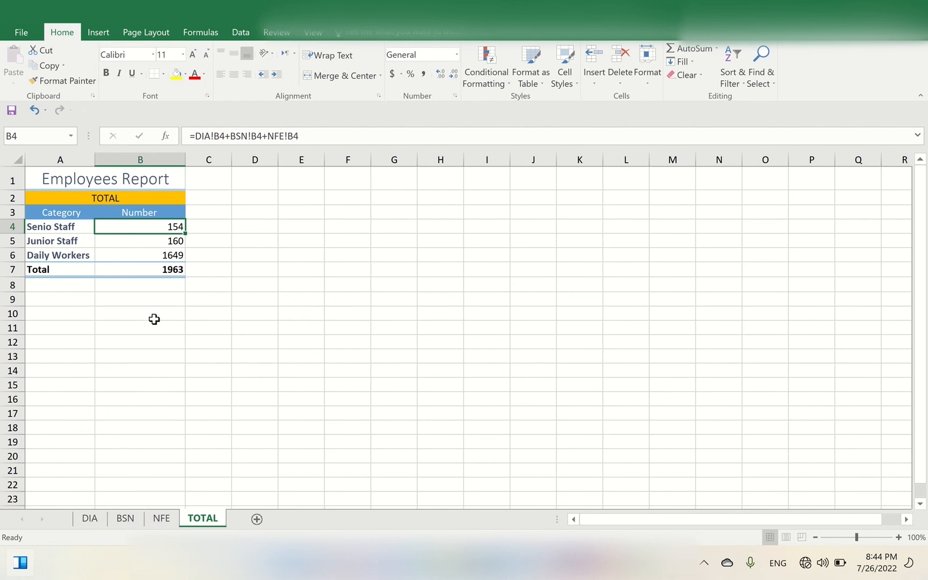
pyautogui.click(98, 520)
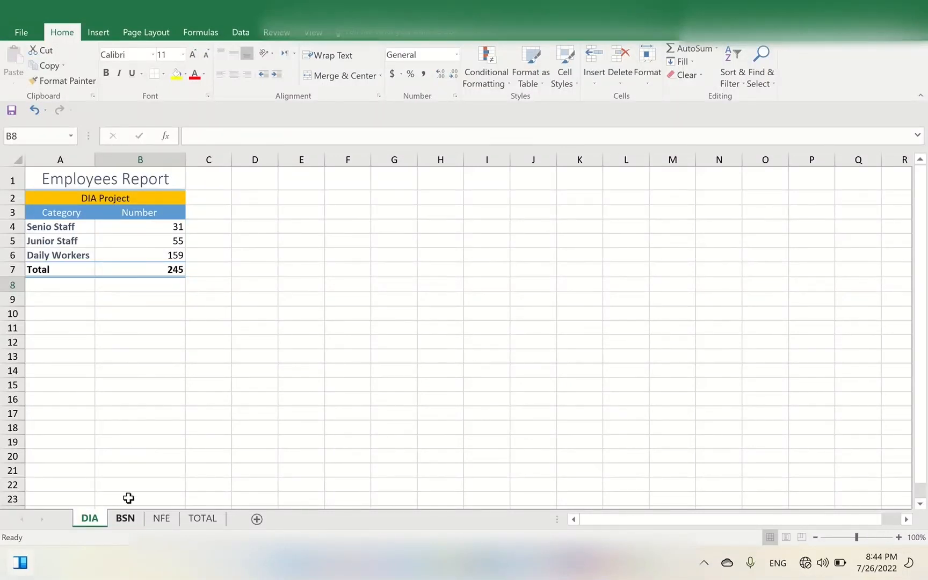
pyautogui.click(128, 519)
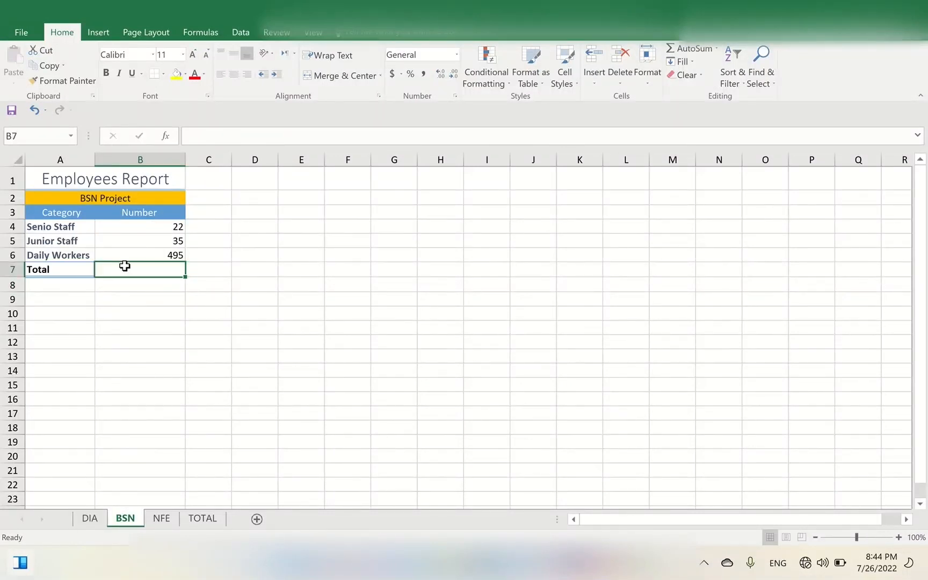
pyautogui.click(148, 226)
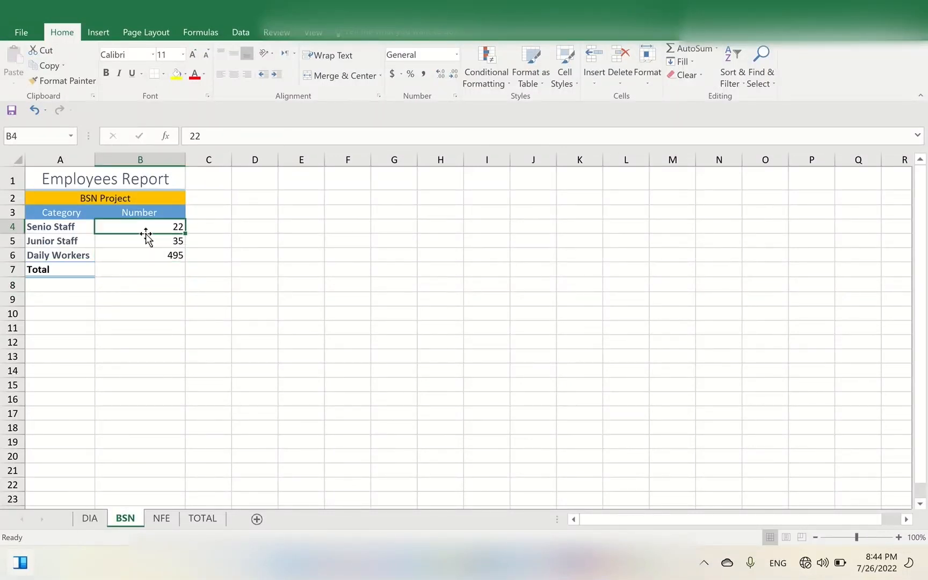
pyautogui.click(160, 519)
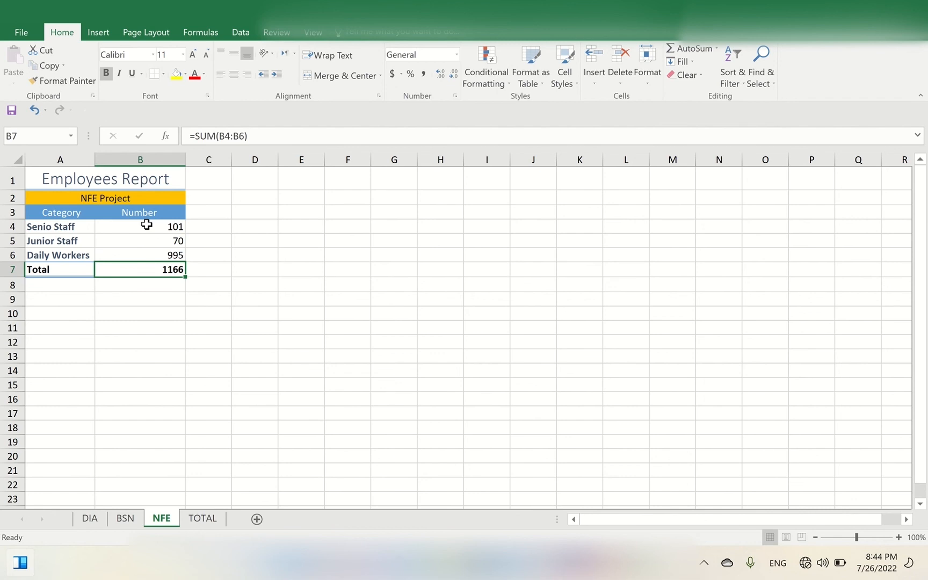
pyautogui.click(207, 520)
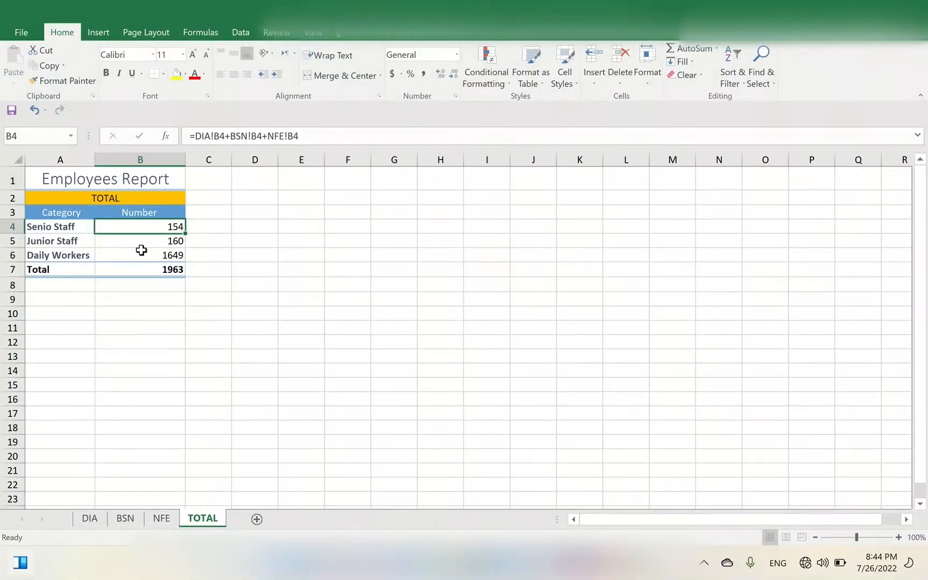
pyautogui.moveTo(463, 1)
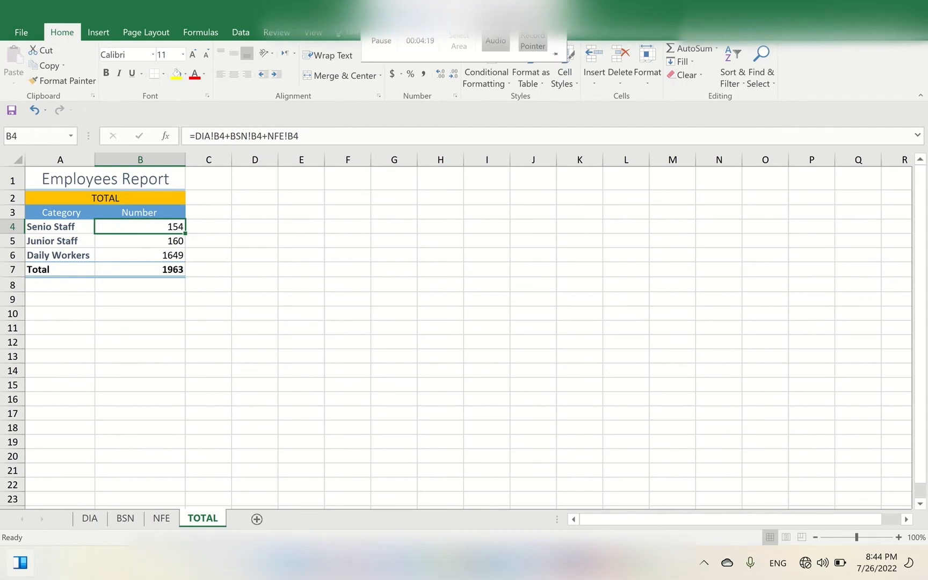